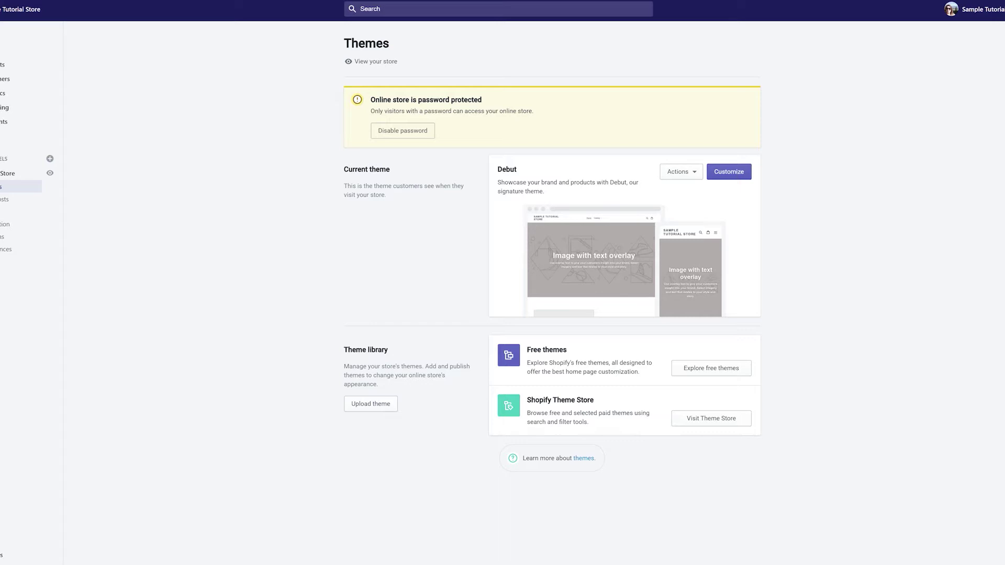
- Rename the current Debut theme to 'LIVE'
left_click(681, 172)
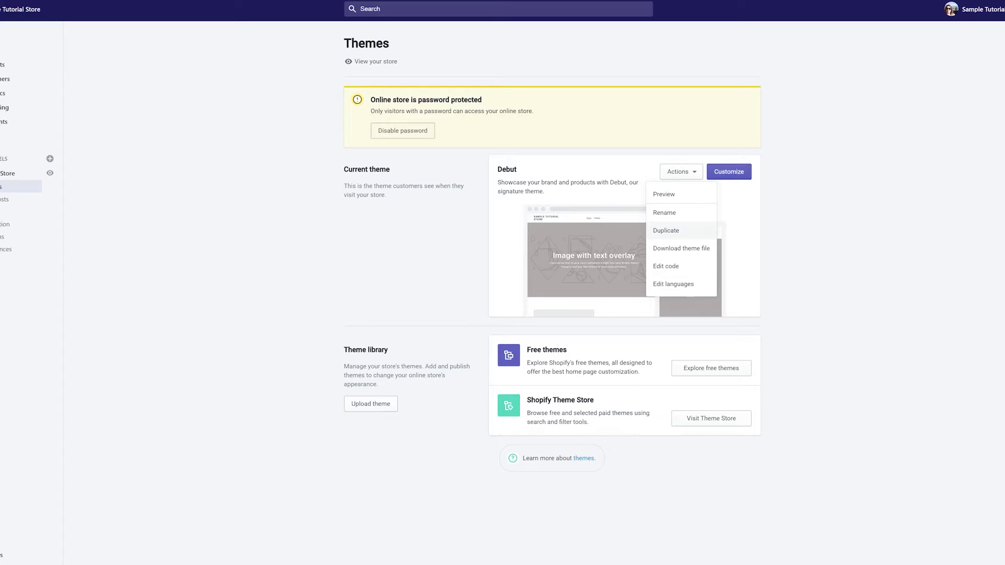
left_click(670, 212)
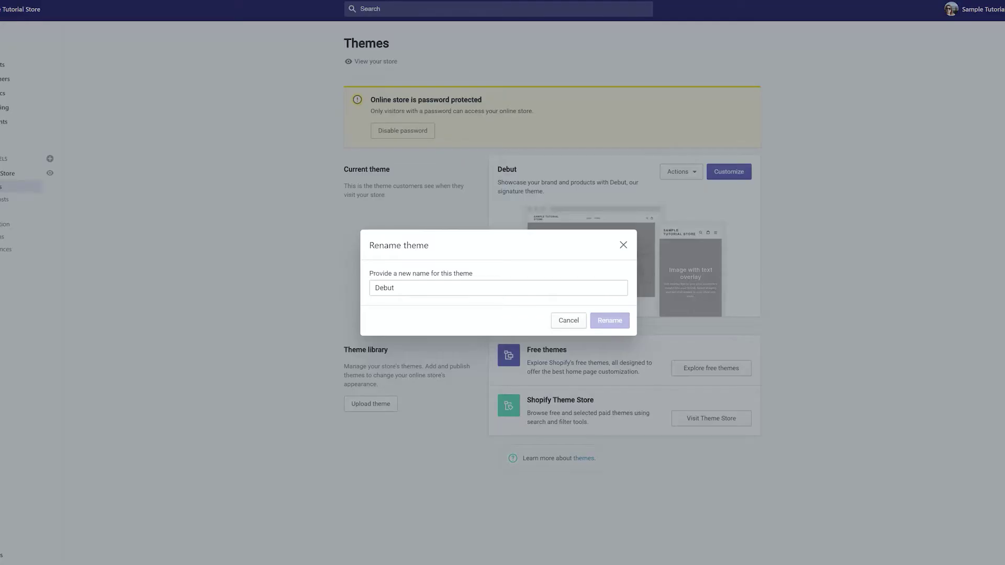
key("ctrl+a")
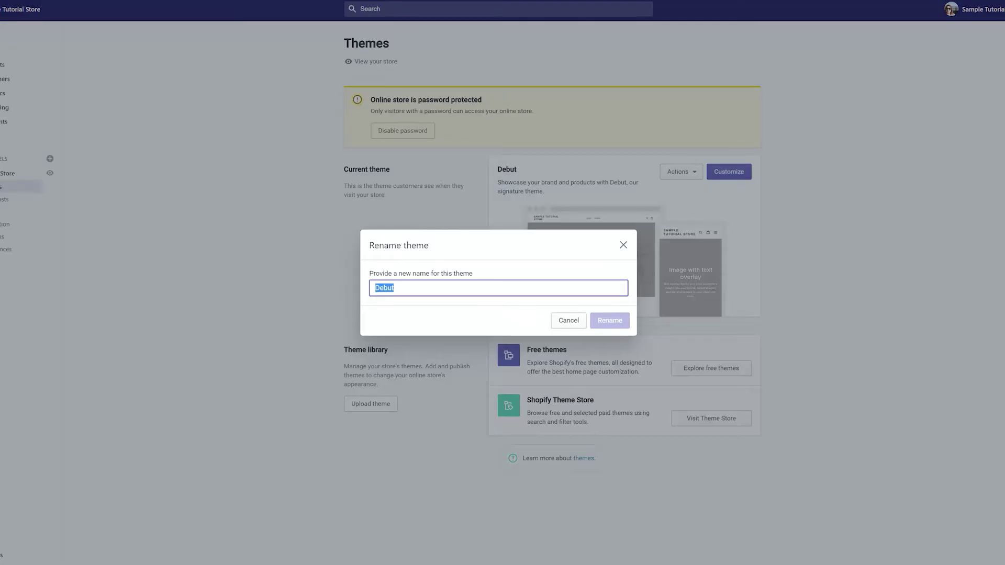
type("LIVE")
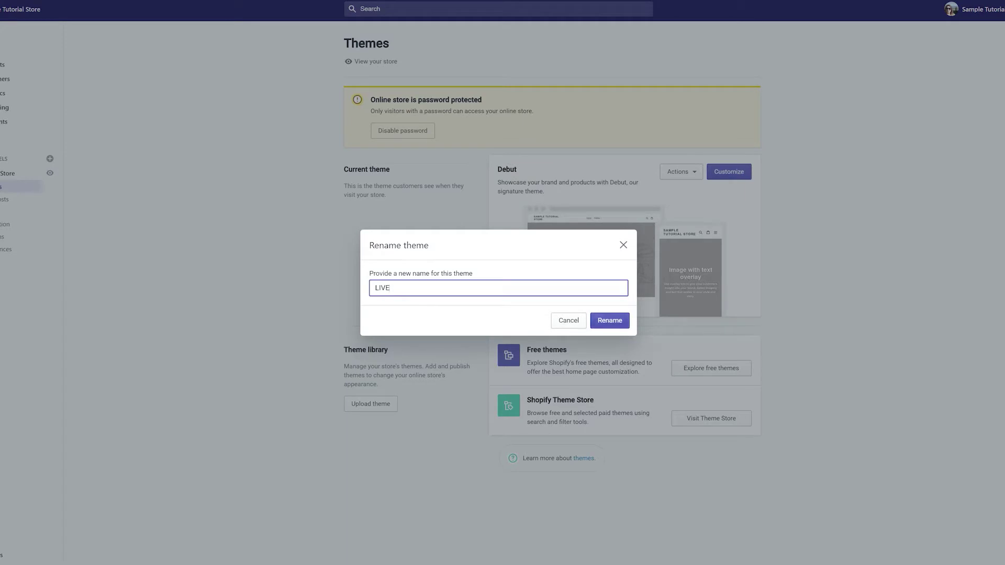
key("Return")
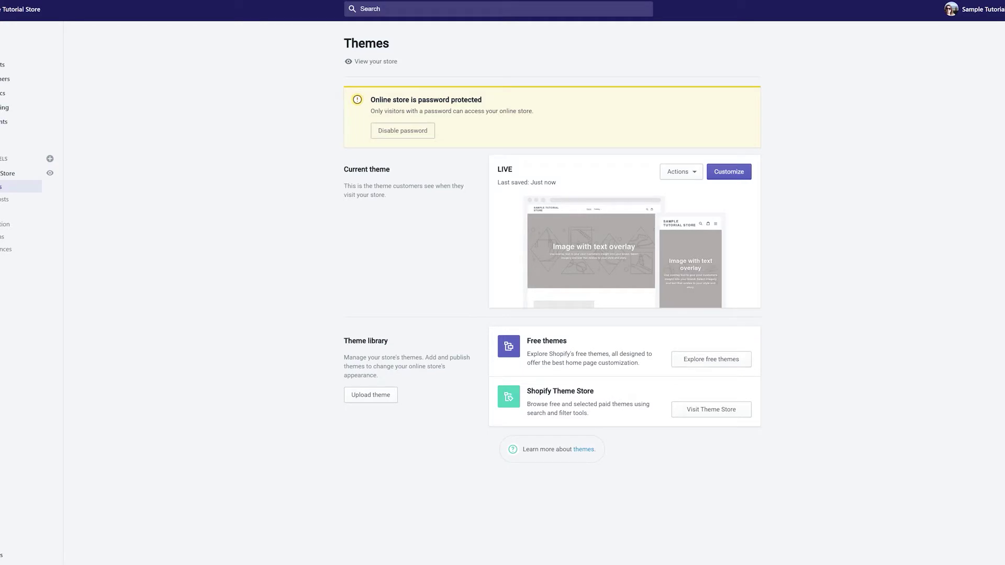
- Duplicate the current LIVE theme, adding 'Copy of LIVE' to the theme library
left_click(681, 172)
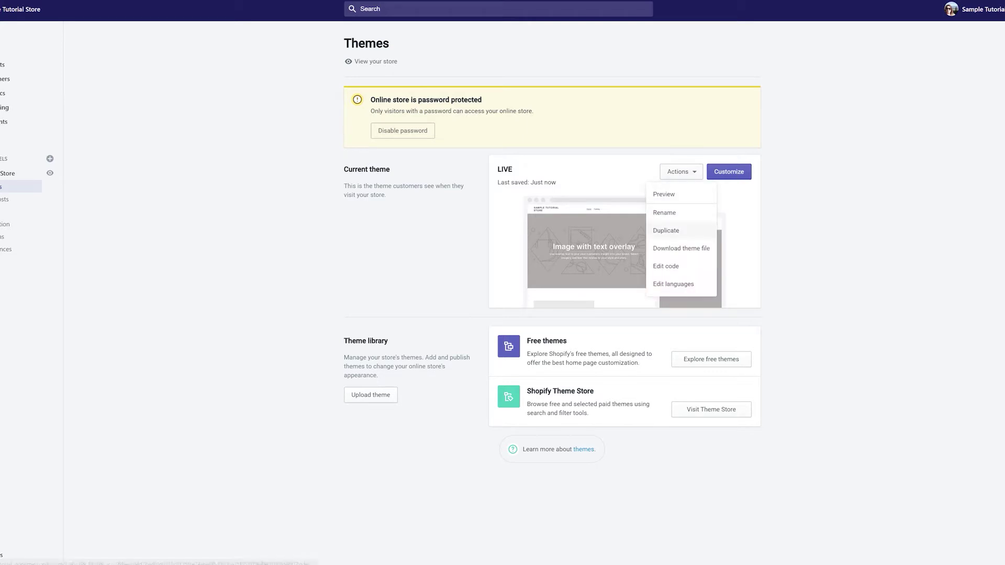
left_click(665, 231)
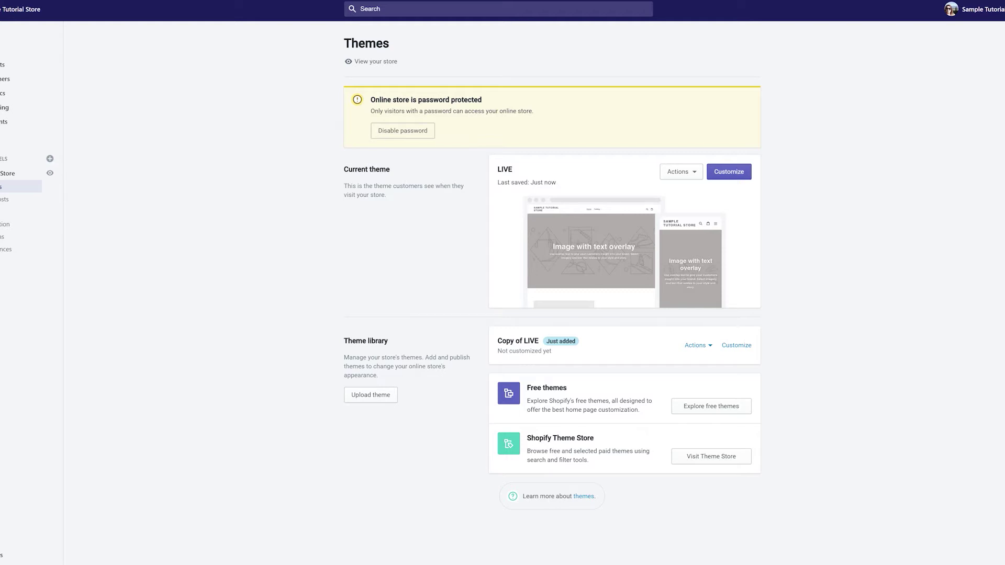
- Change the library theme's name from 'Copy of LIVE' to 'DEV'
left_click(696, 345)
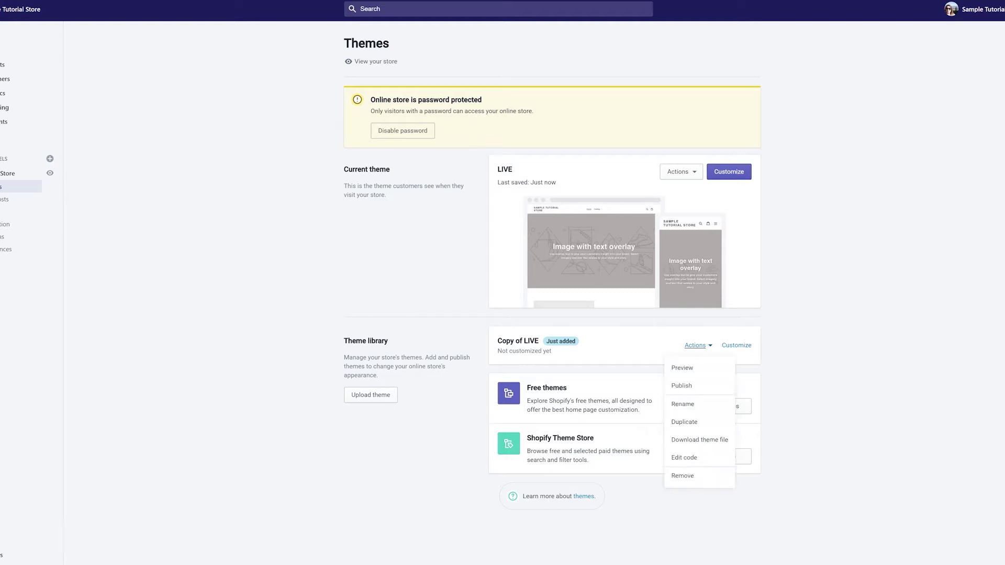
left_click(682, 404)
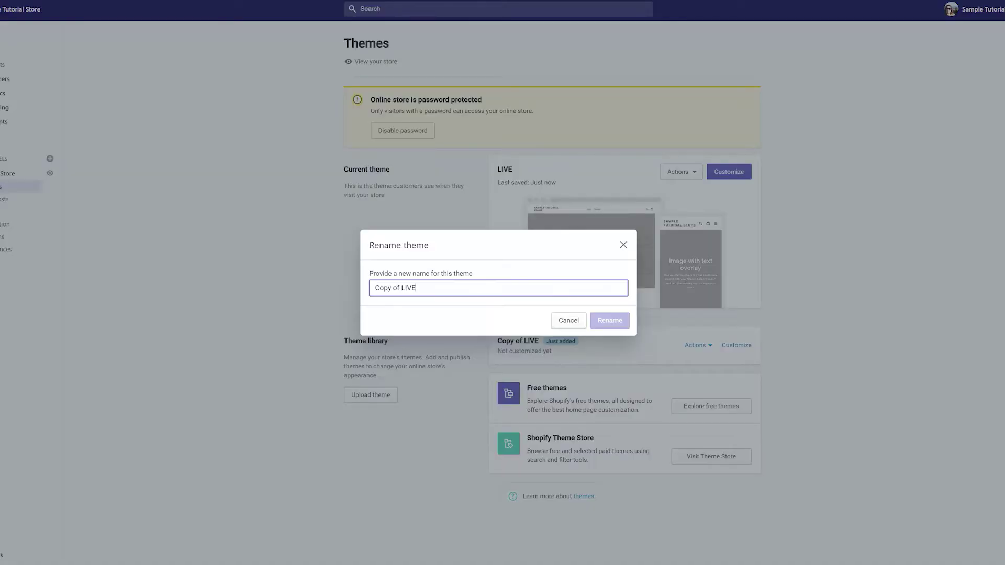
key("ctrl+a")
type("DEV")
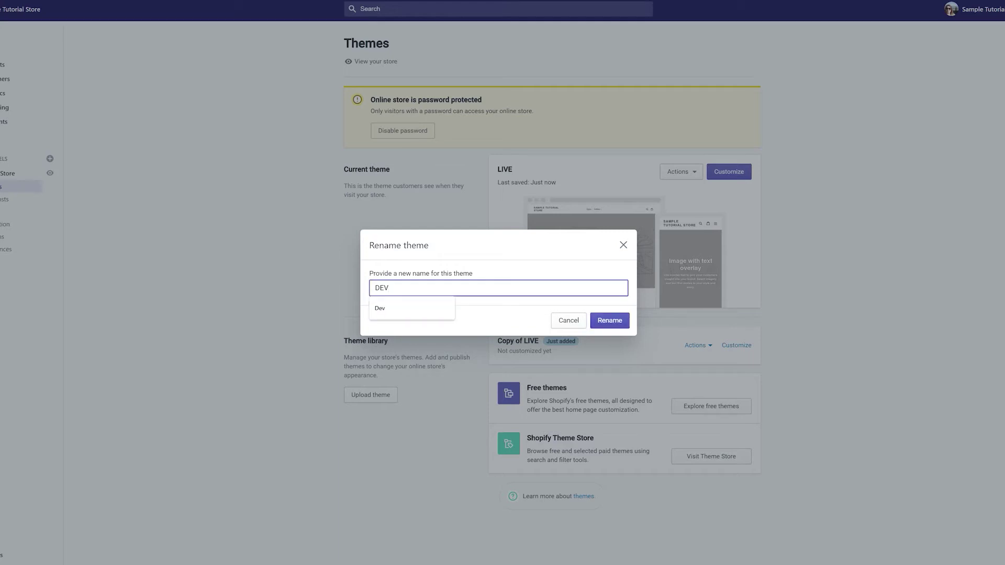
key("Return")
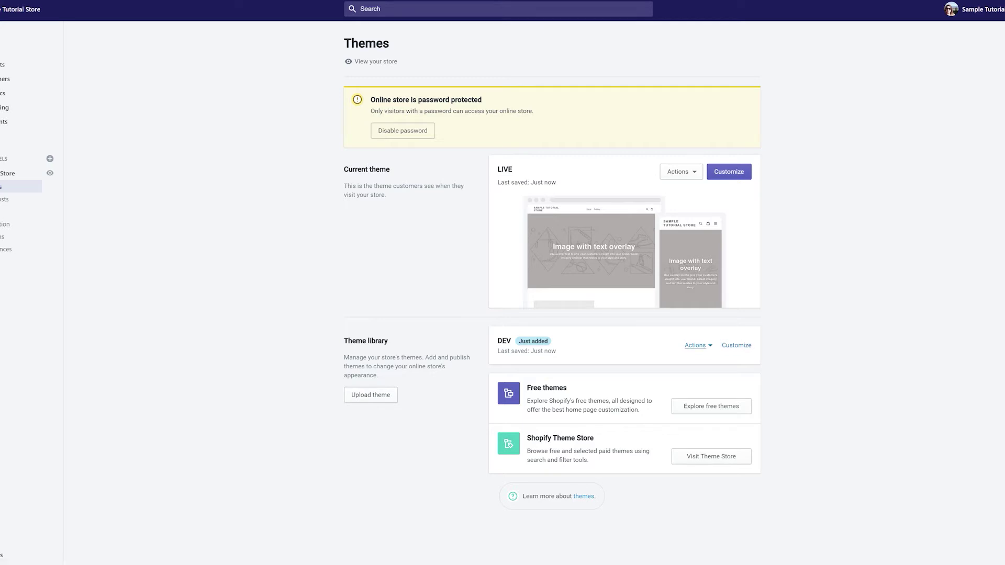
- Publish the DEV theme in place of LIVE, confirming the publish dialog
left_click(695, 345)
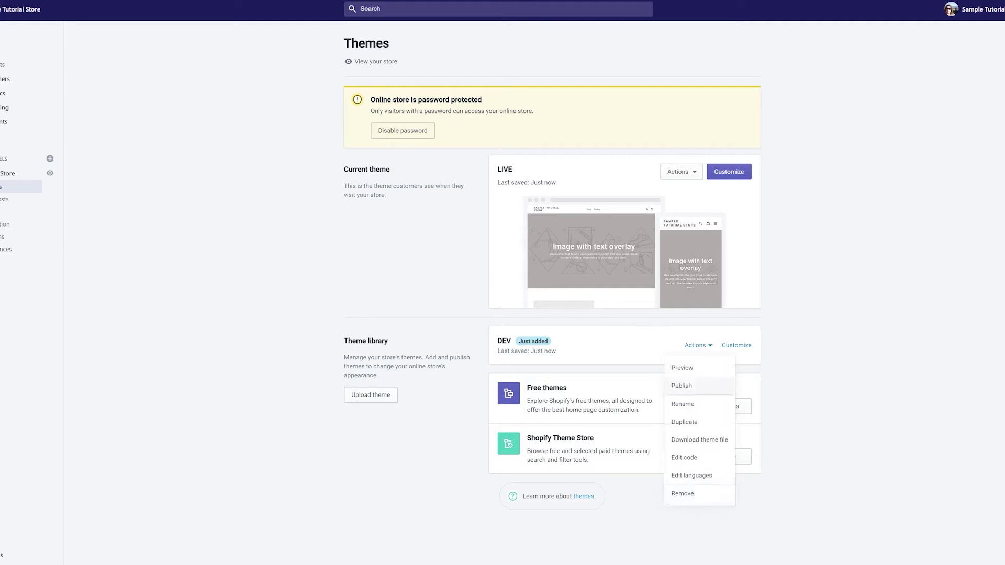
left_click(682, 386)
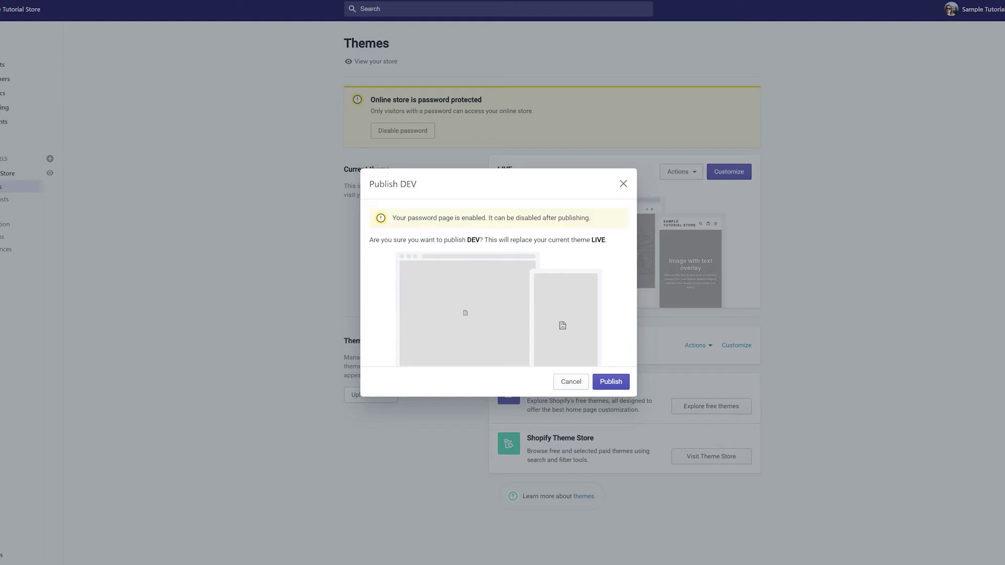
left_click(611, 382)
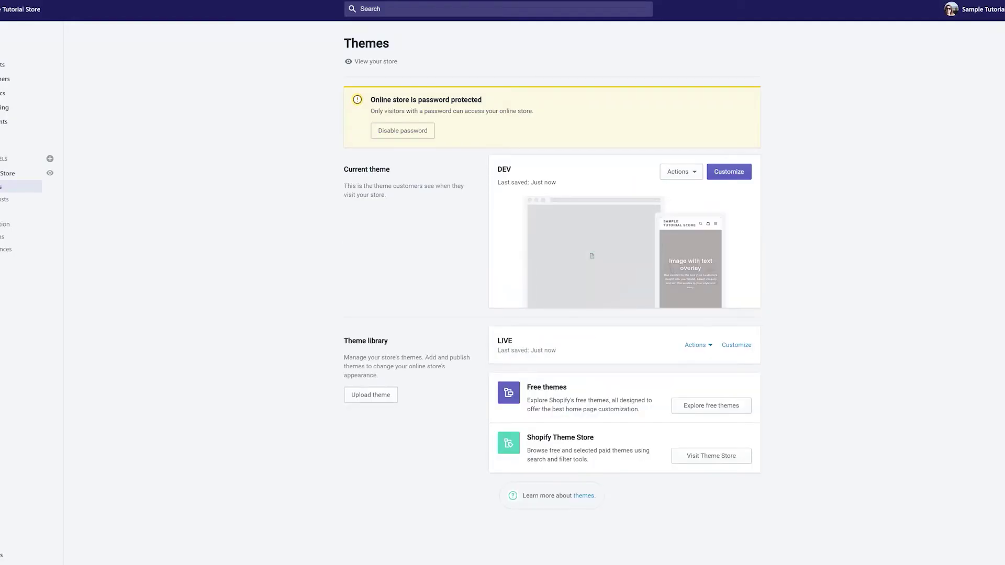
left_click_drag(497, 169, 511, 169)
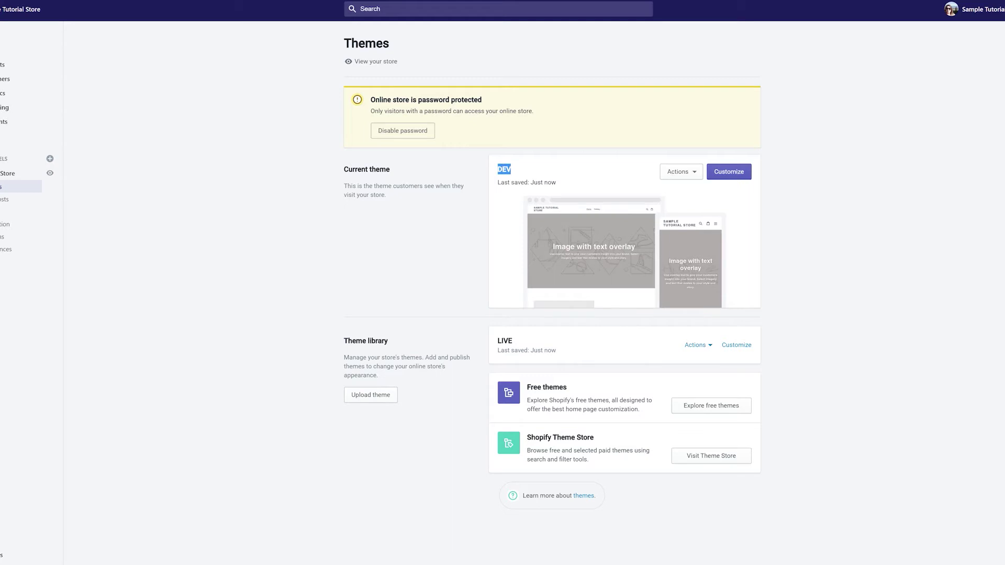
- Start renaming the published DEV theme, then cancel the prompt without changes
left_click(681, 171)
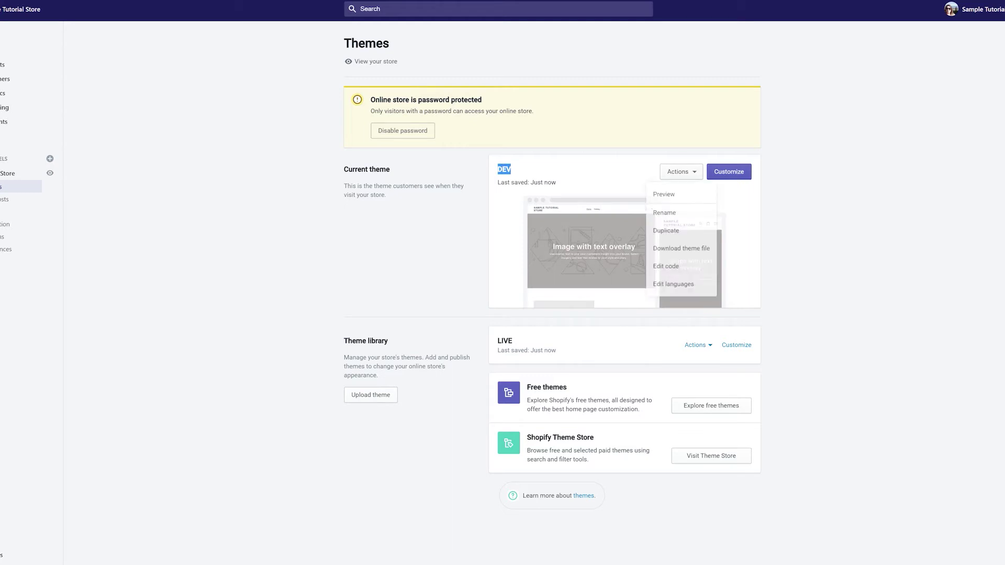
left_click(675, 213)
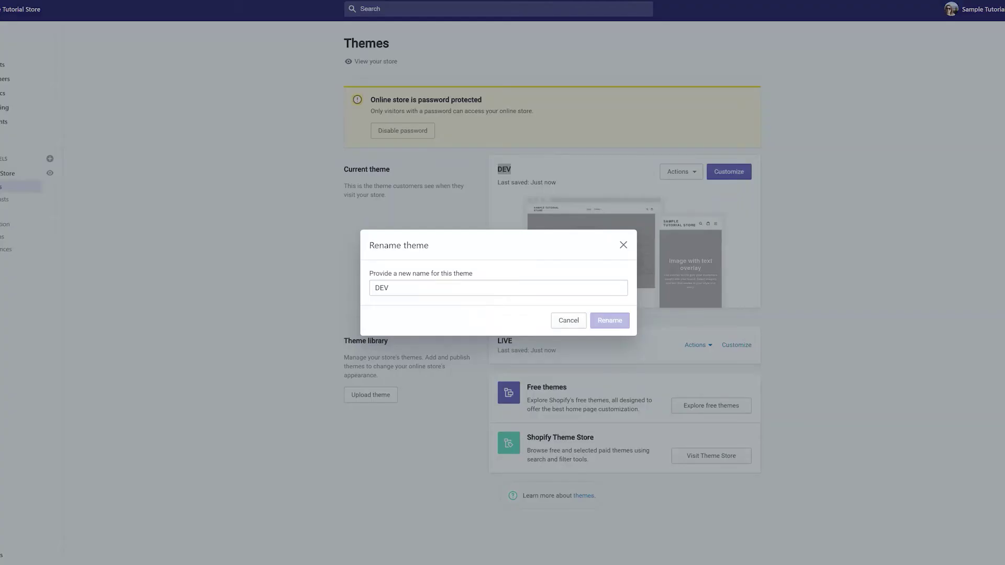
key("Escape")
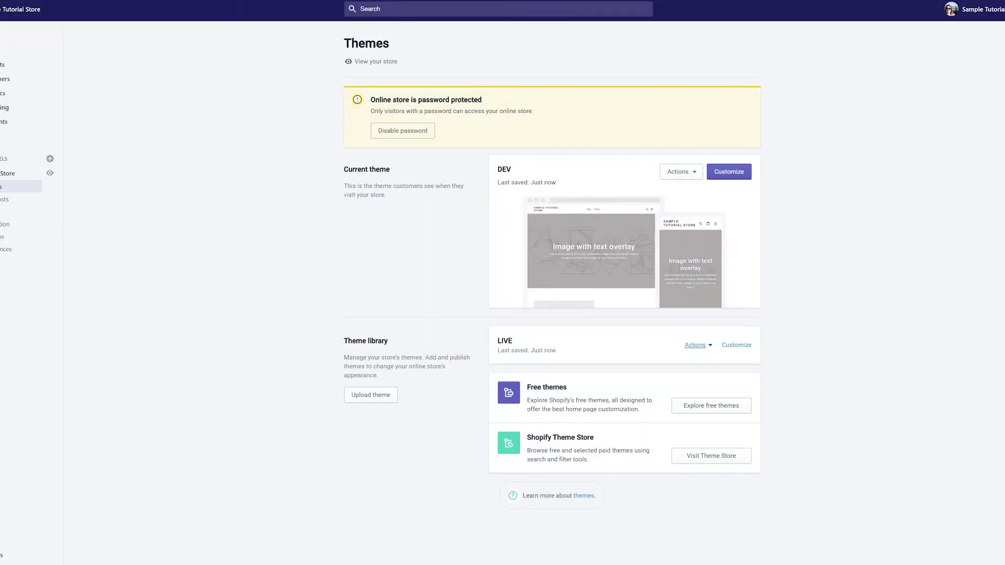
- Rename the library LIVE theme to 'April 28, 2020 - Backup'
left_click(696, 345)
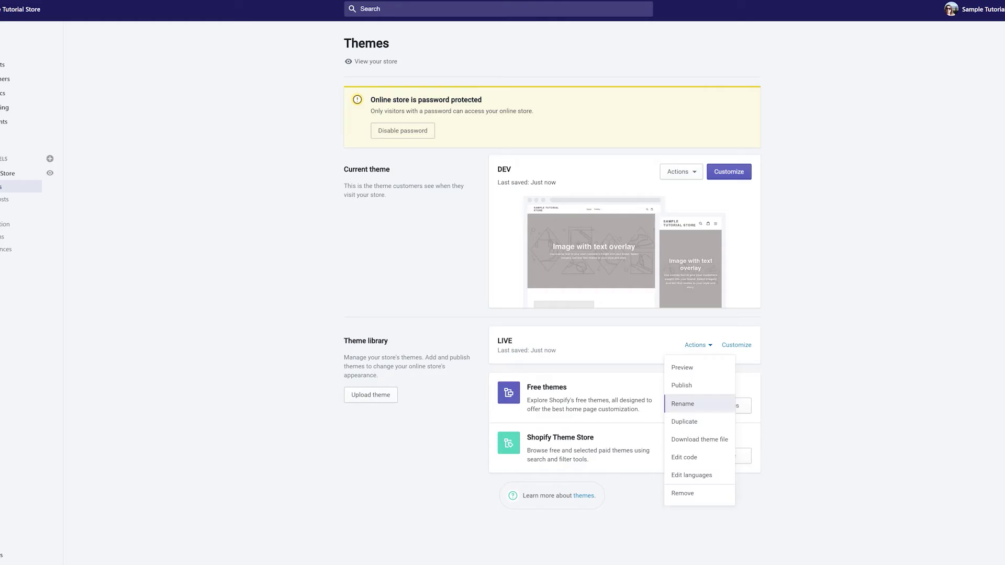
left_click(696, 404)
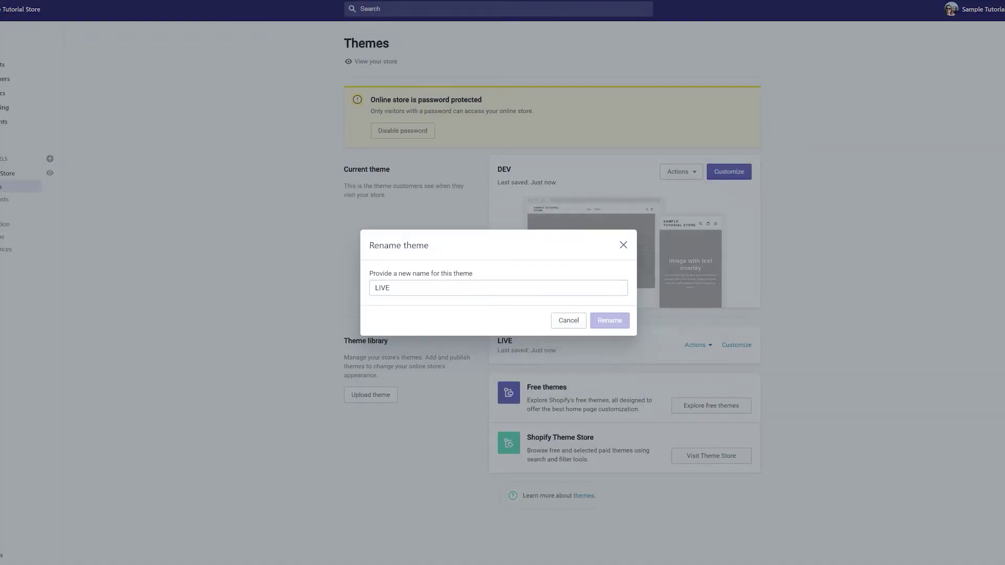
double_click(382, 288)
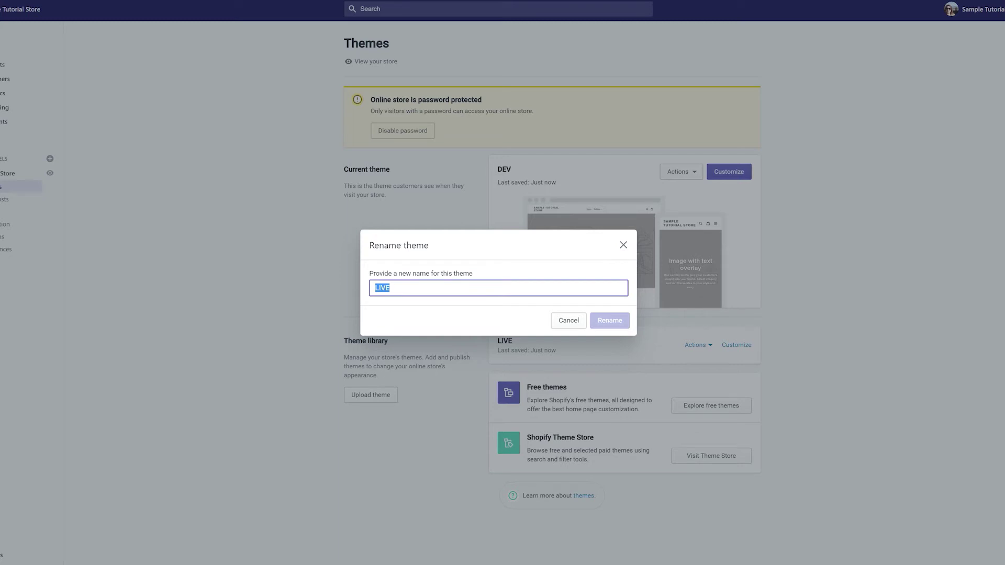
type("April")
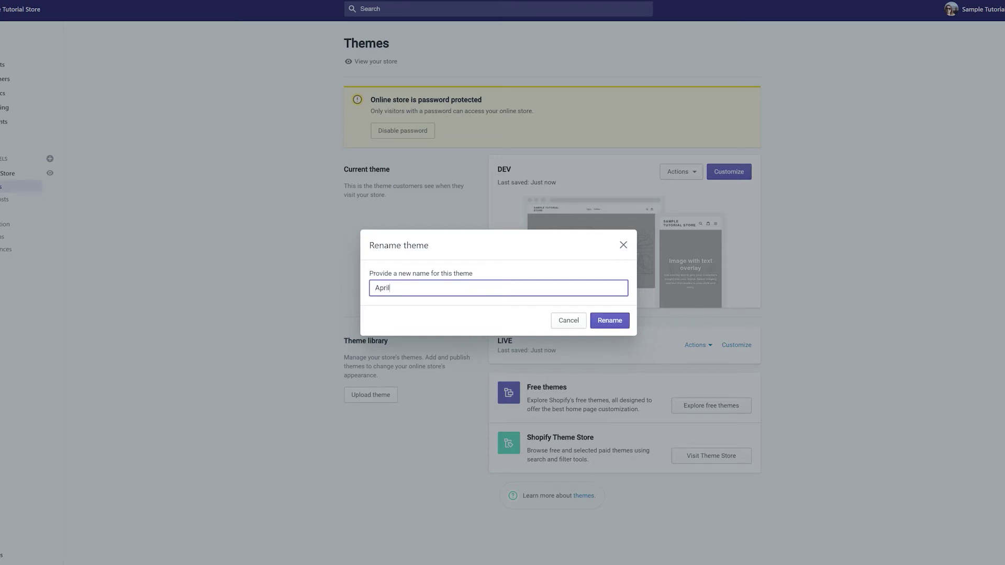
type("28, 2020 - Backup")
key("Return")
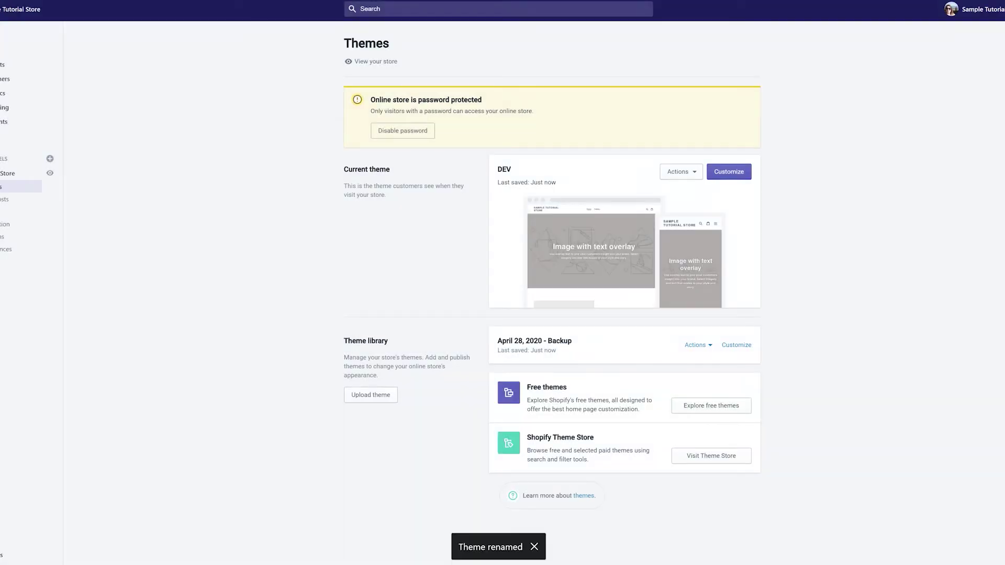
- Change the published theme's name from DEV to 'LIVE'
left_click(681, 171)
left_click(675, 230)
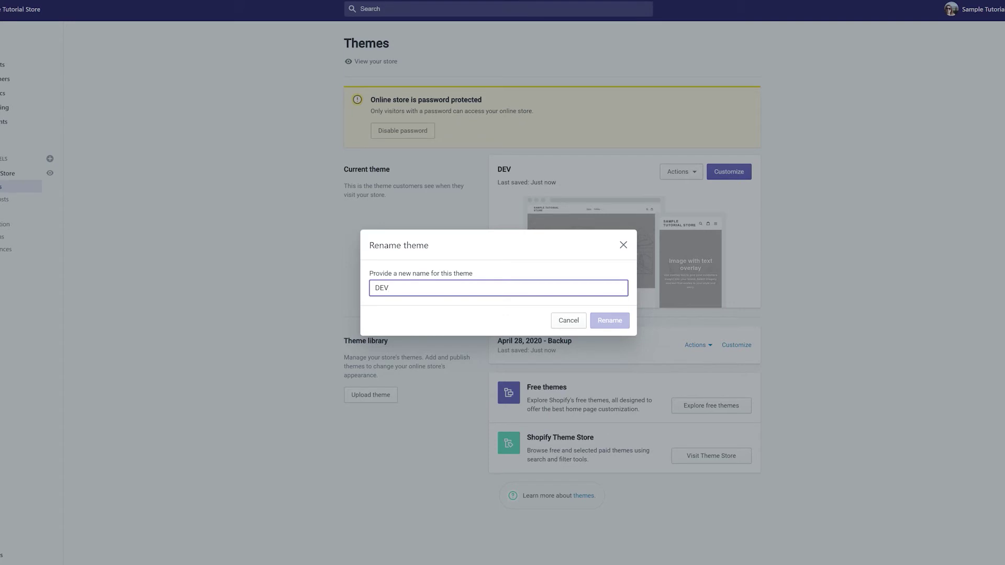
key("ctrl+a")
type("LIVE")
key("Return")
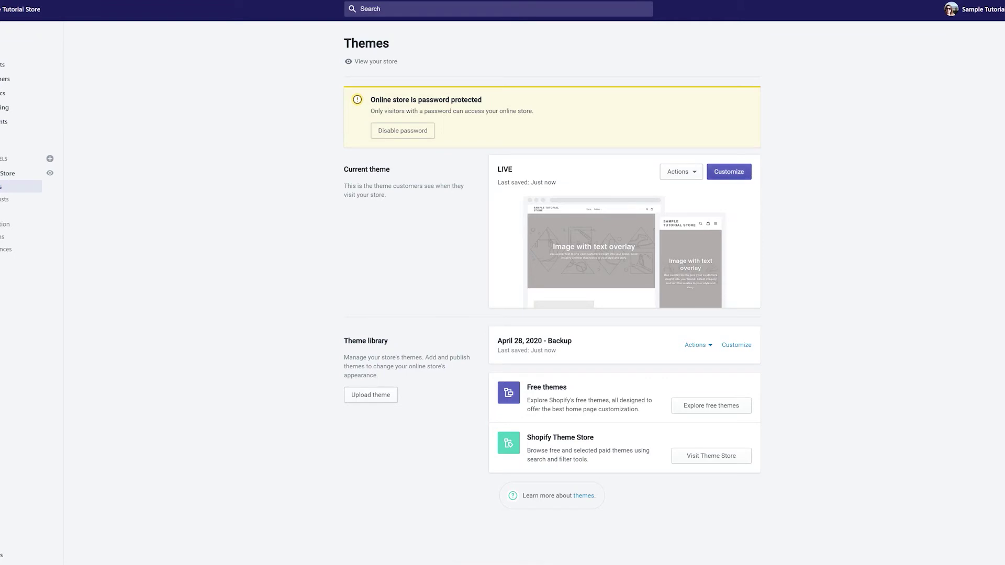
- Duplicate the current LIVE theme so a new 'Copy of LIVE' appears in the library
left_click(681, 172)
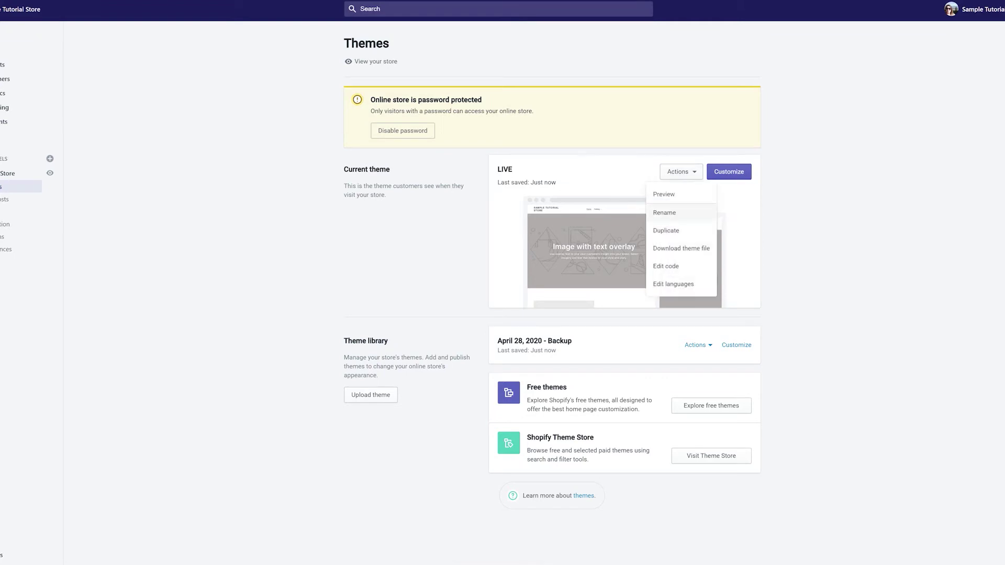
left_click(666, 230)
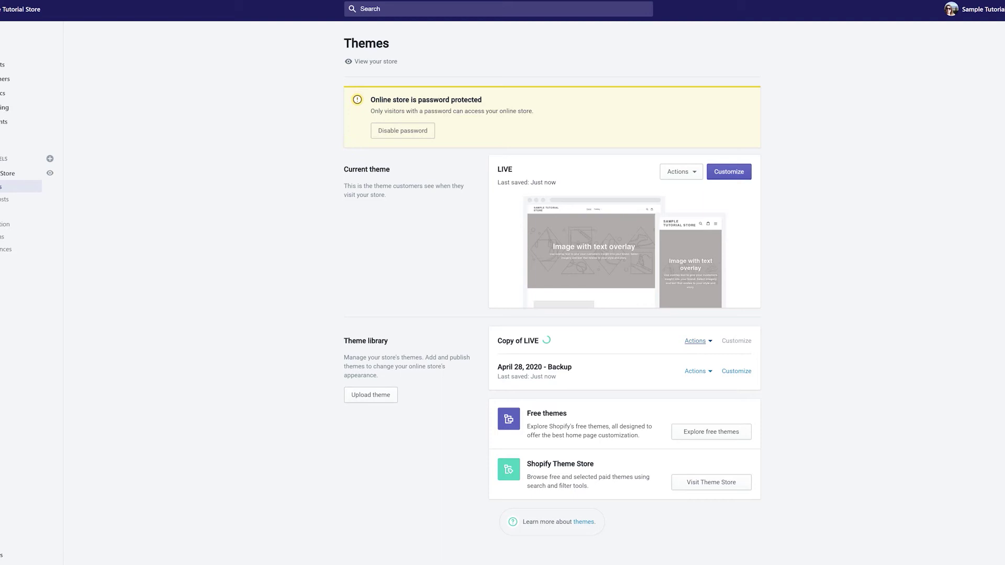
left_click(695, 341)
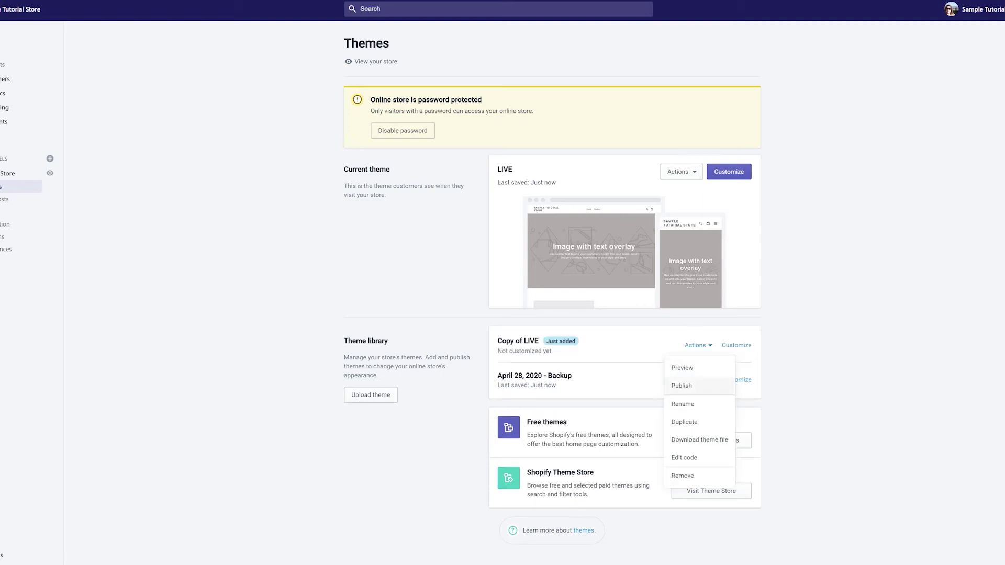
- Bring up the Rename theme prompt for the new Copy of LIVE
left_click(690, 404)
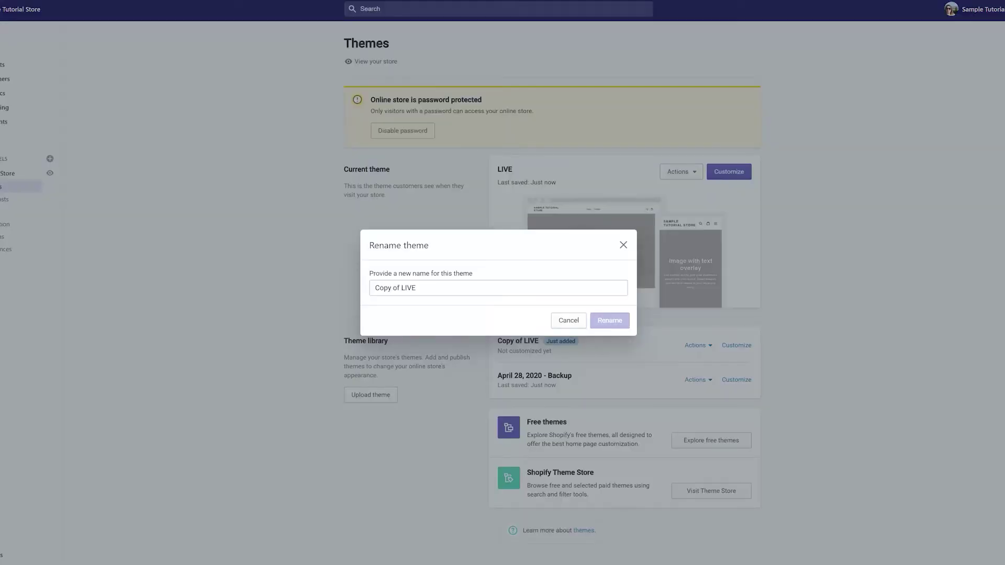